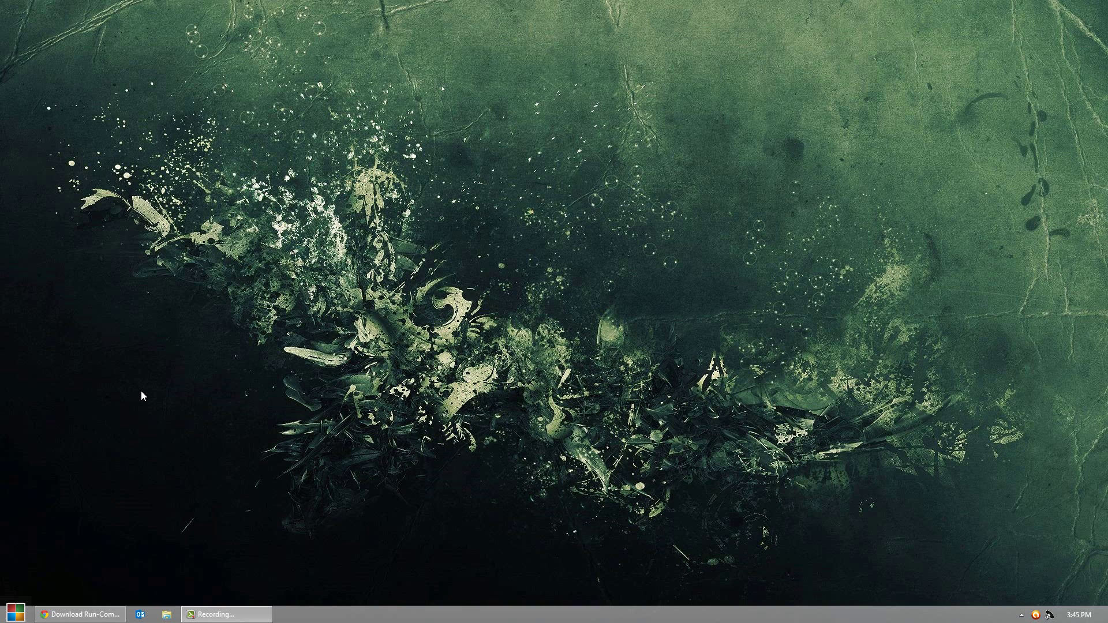
# Step: Open the Windows Run box by searching 'run' from the Start menu
pyautogui.click(13, 615)
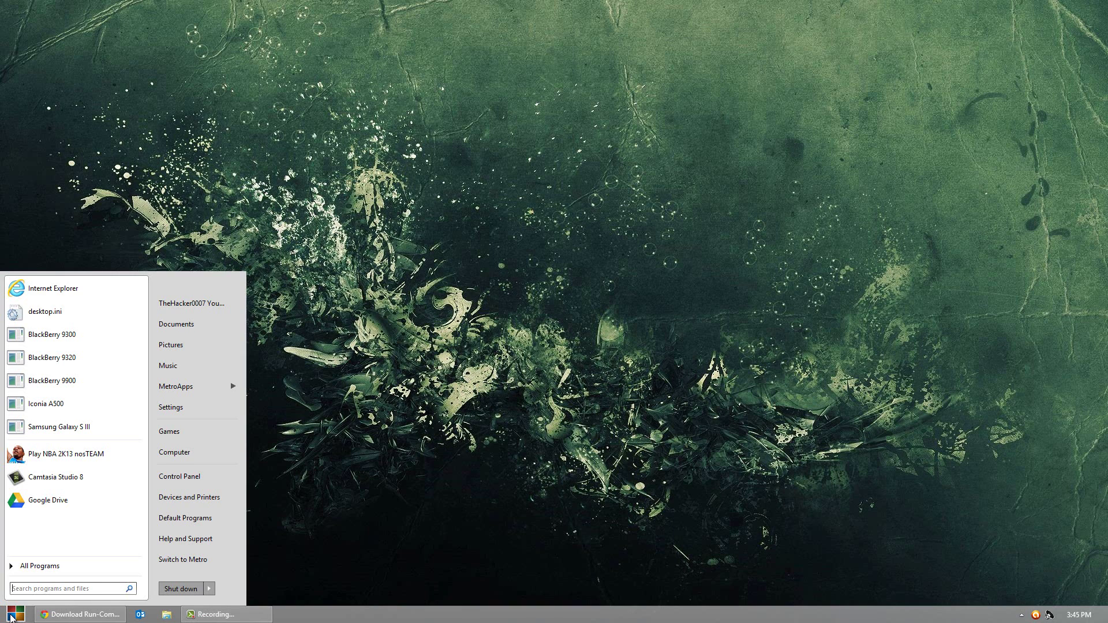
pyautogui.write('run')
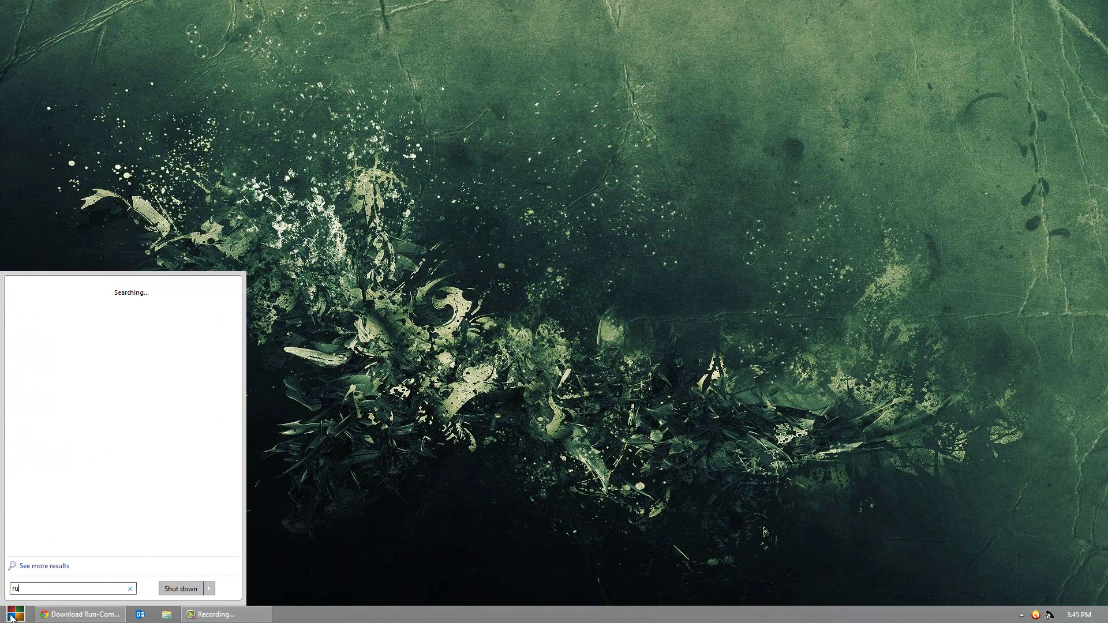
pyautogui.press('Return')
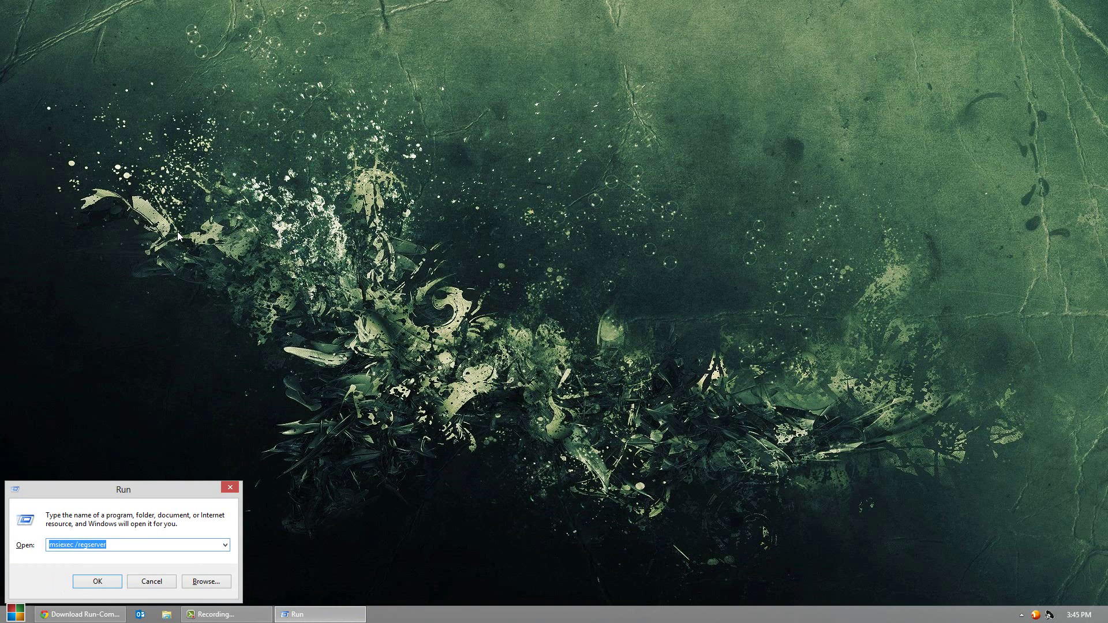
# Step: Check the Run box's command history list and Browse window, closing both unchanged
pyautogui.click(228, 545)
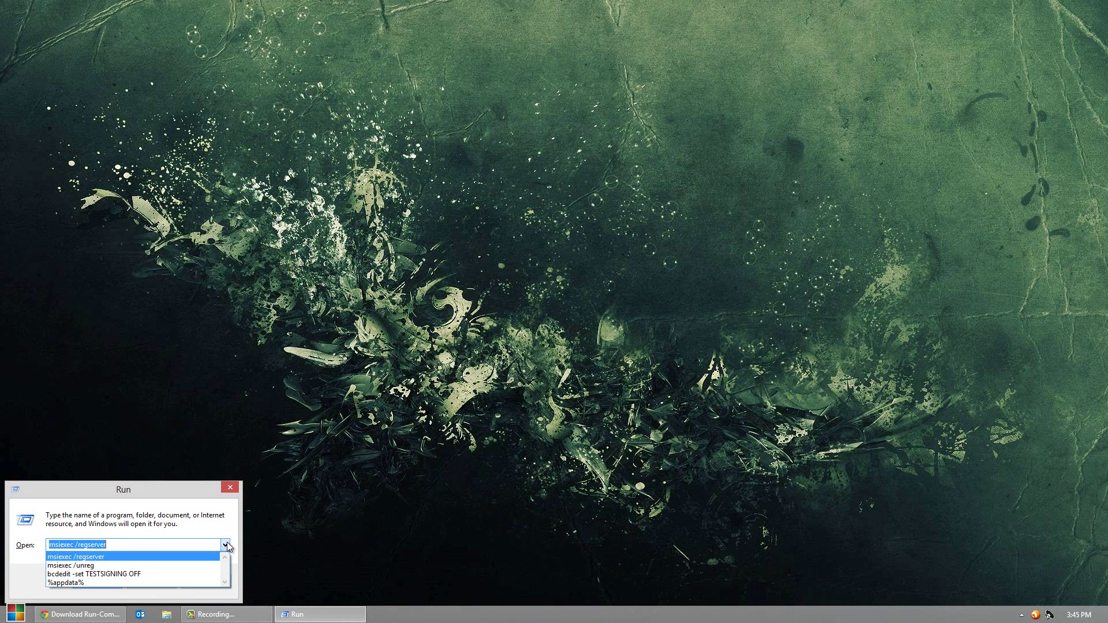
pyautogui.click(227, 545)
pyautogui.click(195, 580)
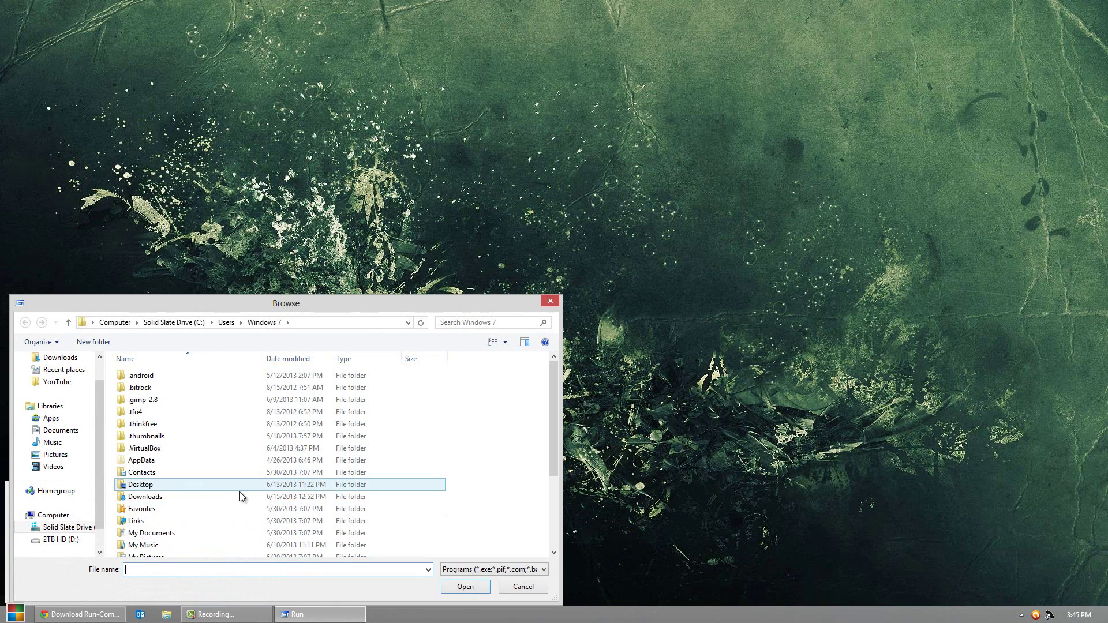
pyautogui.click(551, 300)
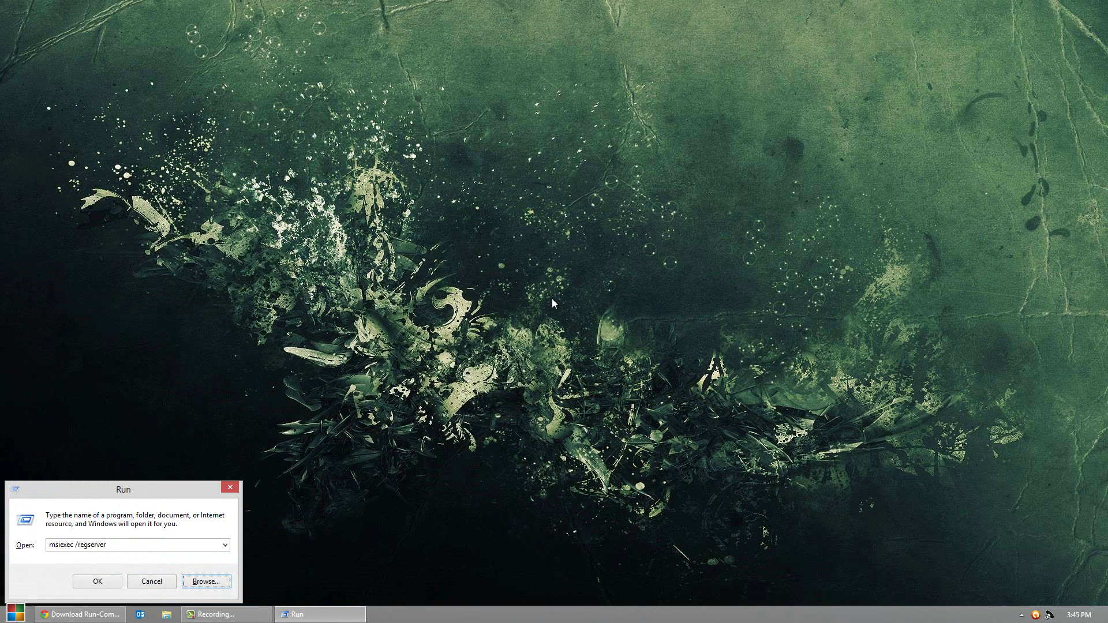
# Step: Cancel the Run box and bring back Chrome's Run-Command 1.23 download page
pyautogui.click(161, 582)
pyautogui.click(104, 619)
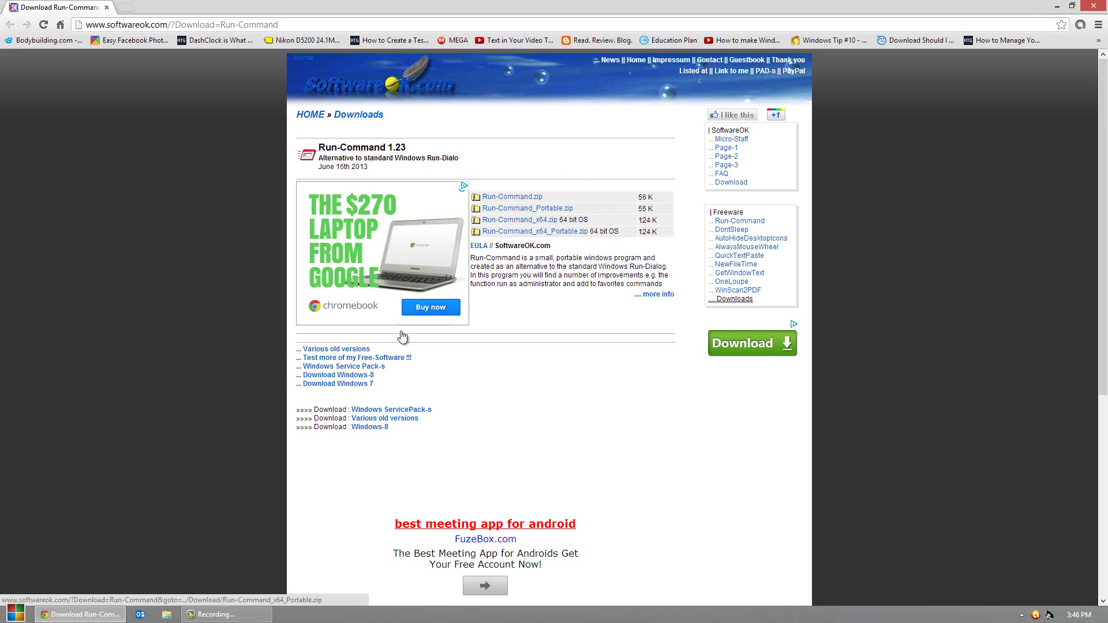
# Step: Confirm a 64-bit system type in Computer Properties, then download Run-Command_x64_Portable.zip
pyautogui.press('super')
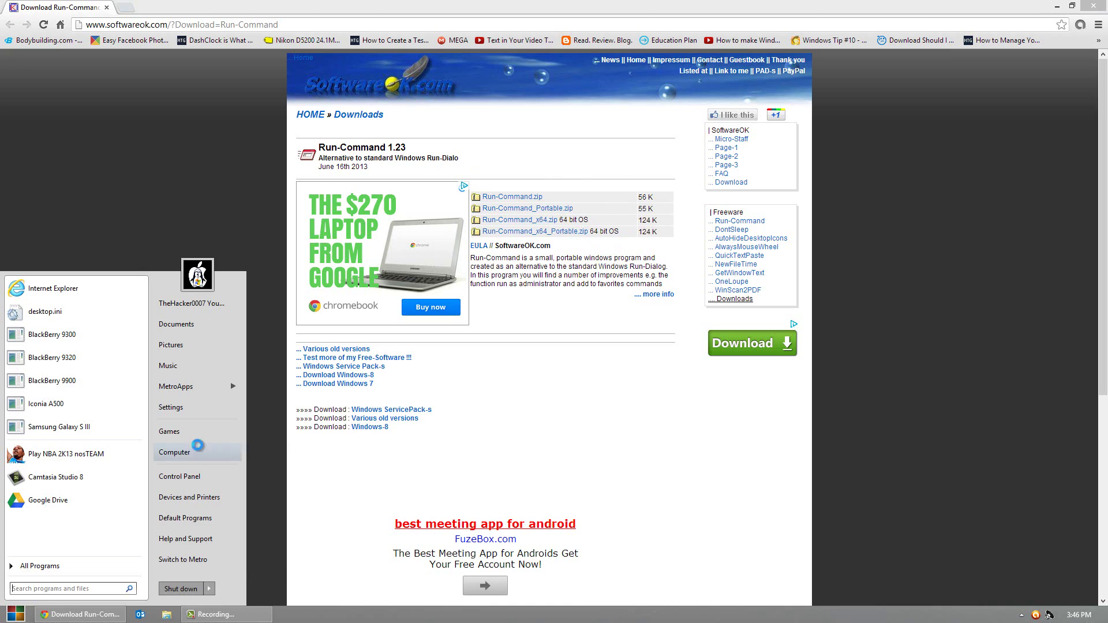
pyautogui.rightClick(196, 447)
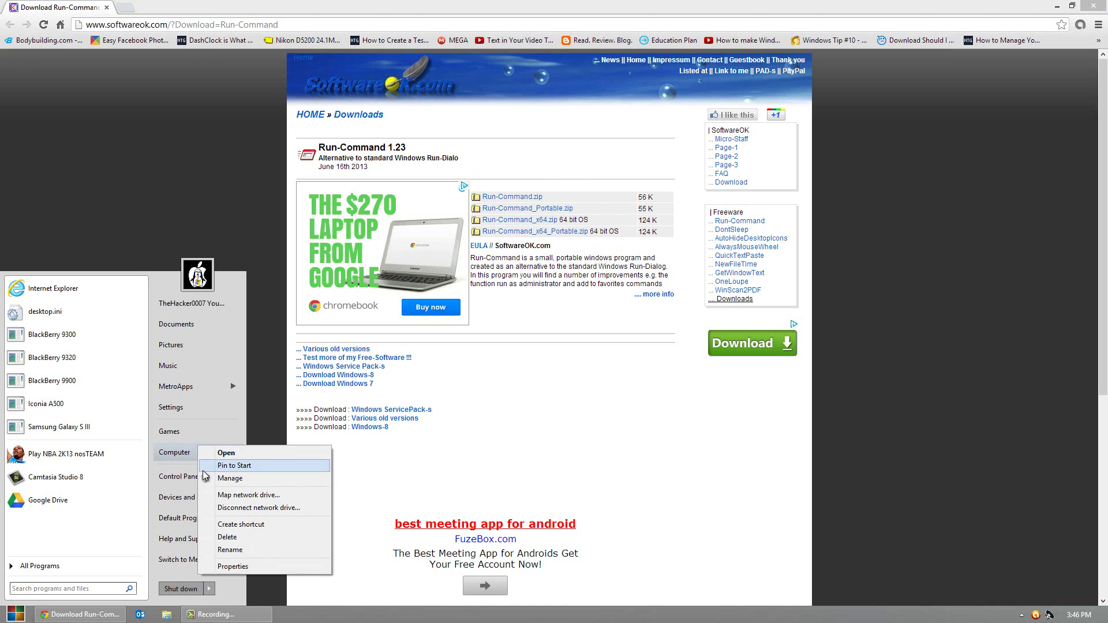
pyautogui.click(233, 567)
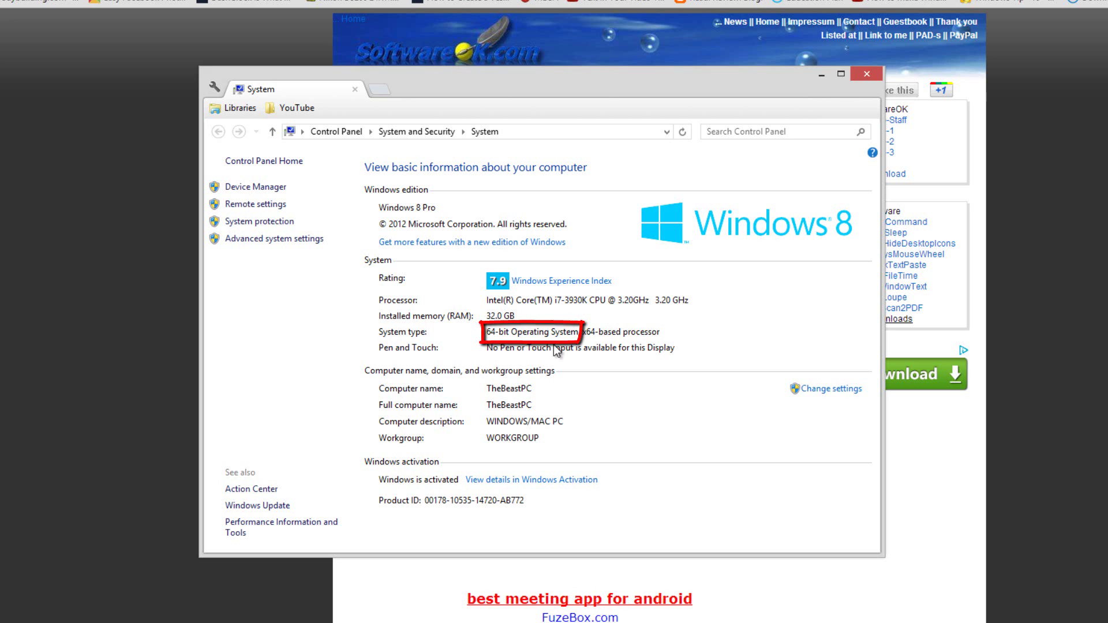
pyautogui.click(857, 77)
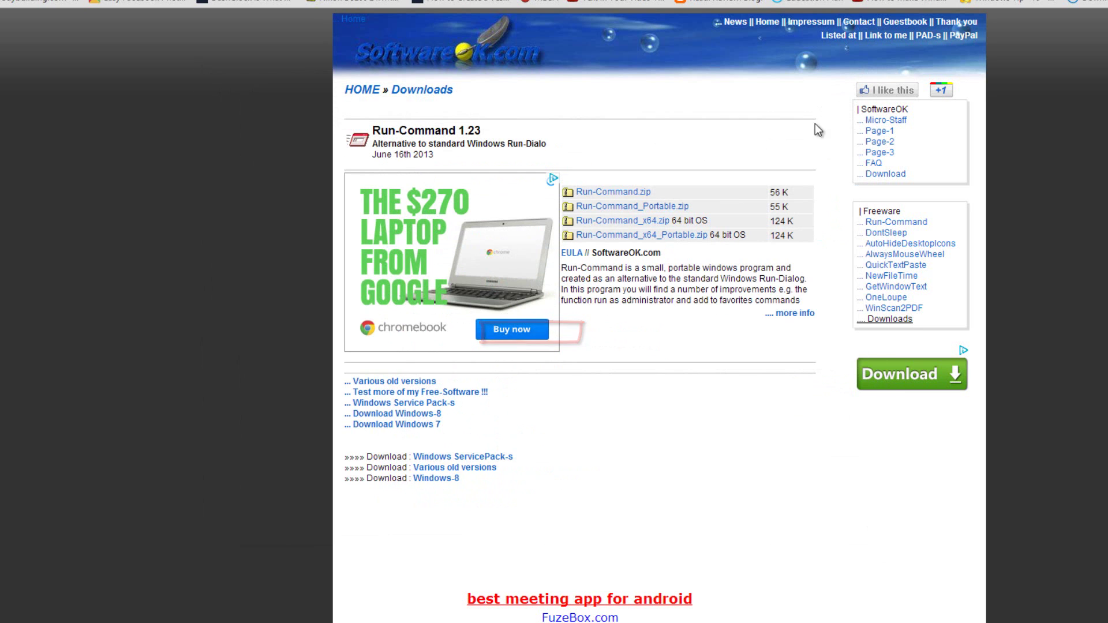
pyautogui.click(650, 236)
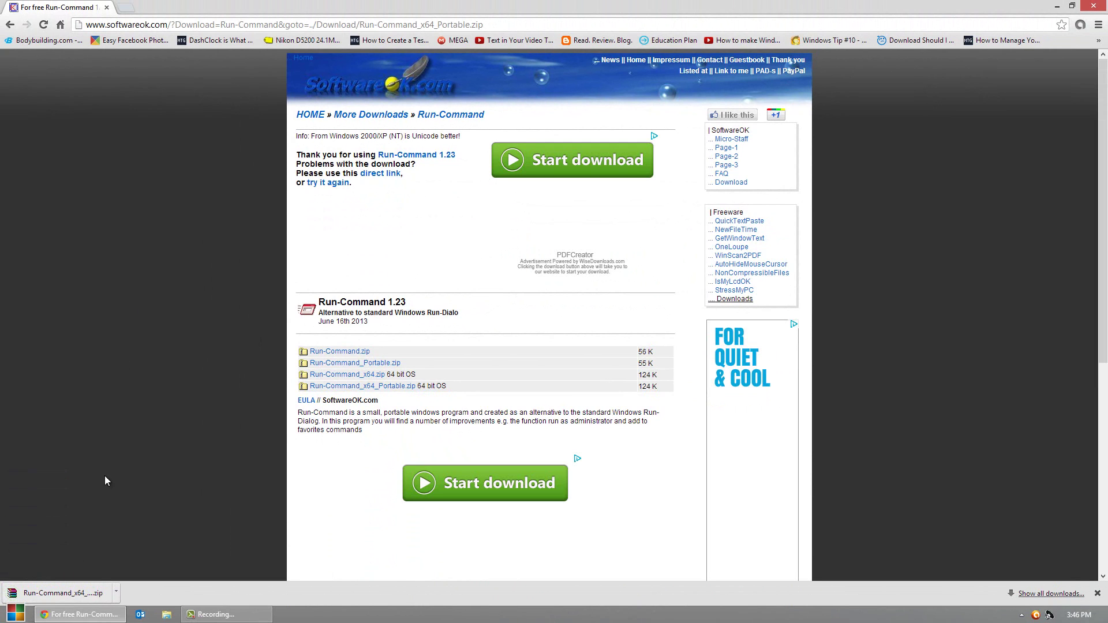
# Step: Open the zip in WinRAR and launch Run-Command_x64.exe, choosing 'Open normally' in avast
pyautogui.click(85, 598)
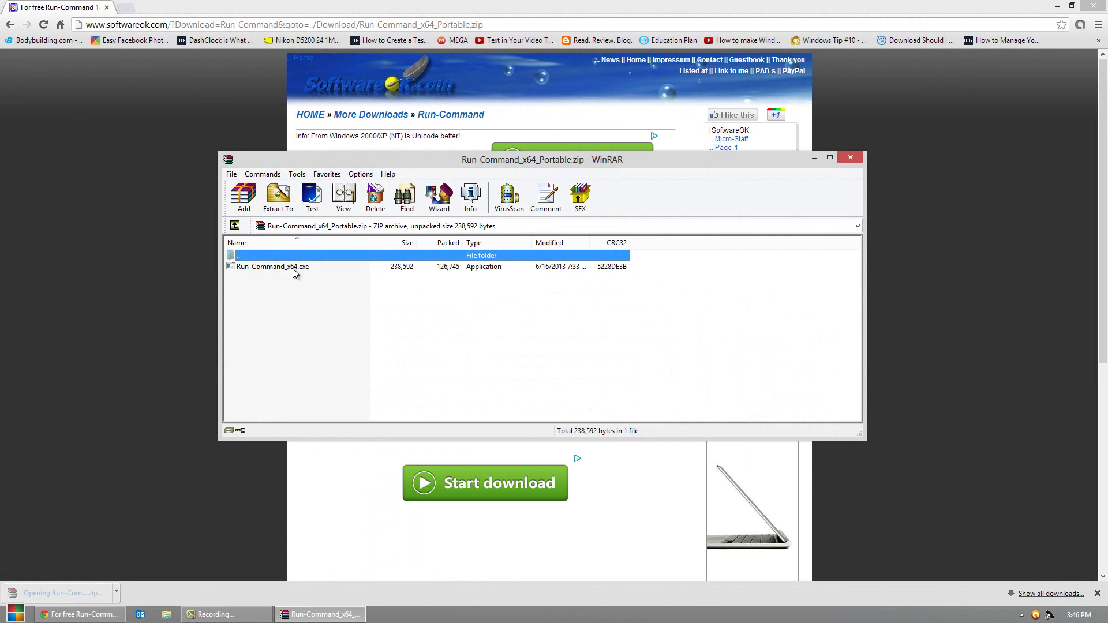
pyautogui.click(294, 268)
pyautogui.doubleClick(293, 269)
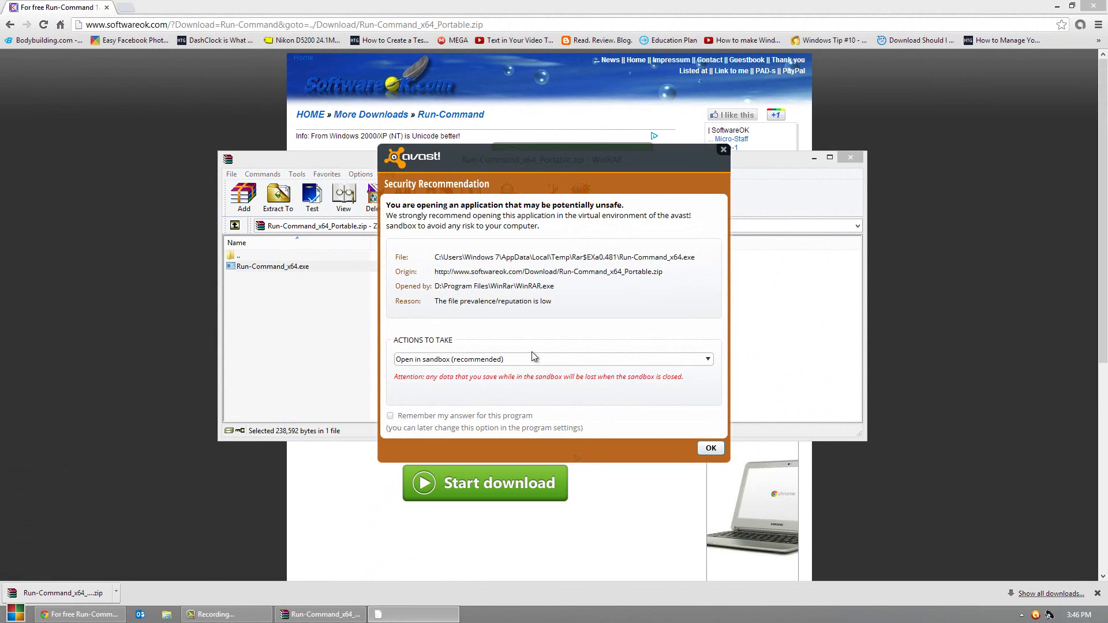
pyautogui.click(495, 359)
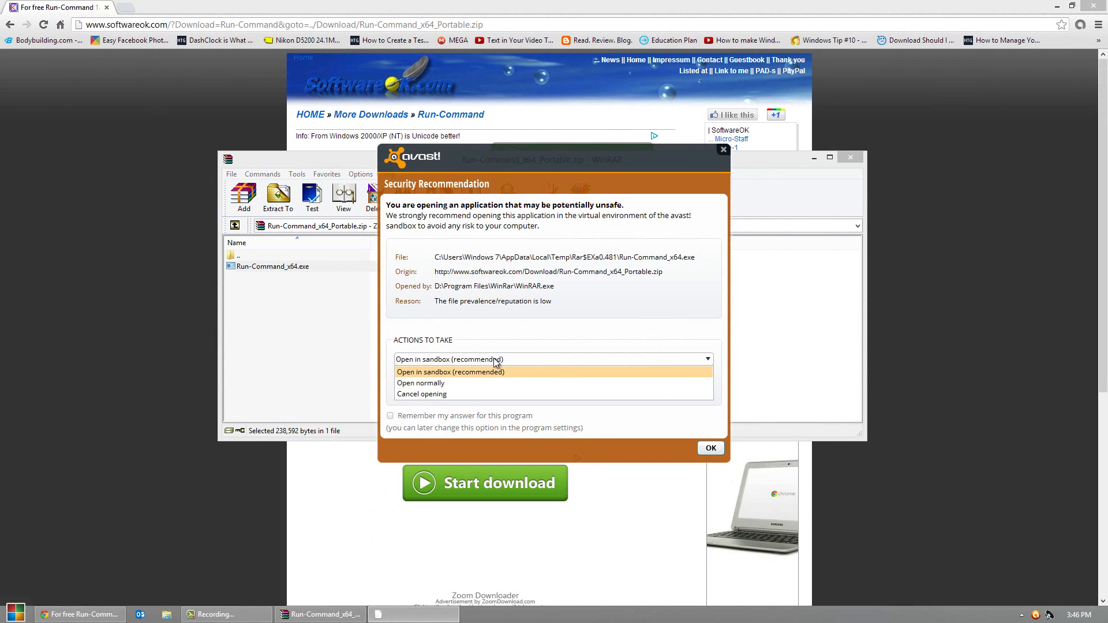
pyautogui.click(486, 384)
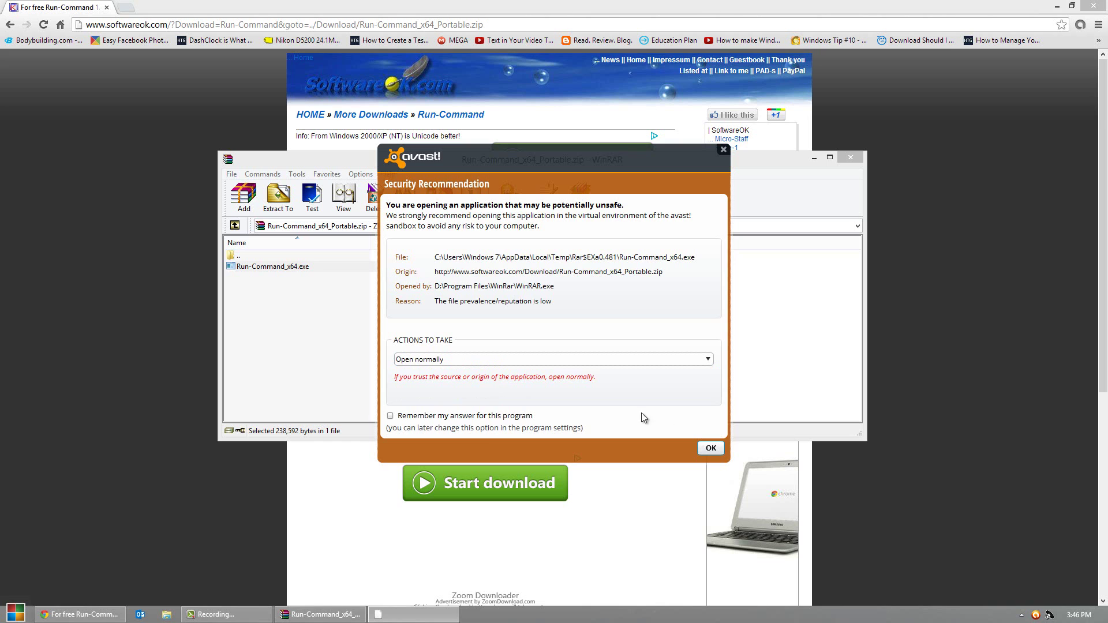
pyautogui.click(711, 449)
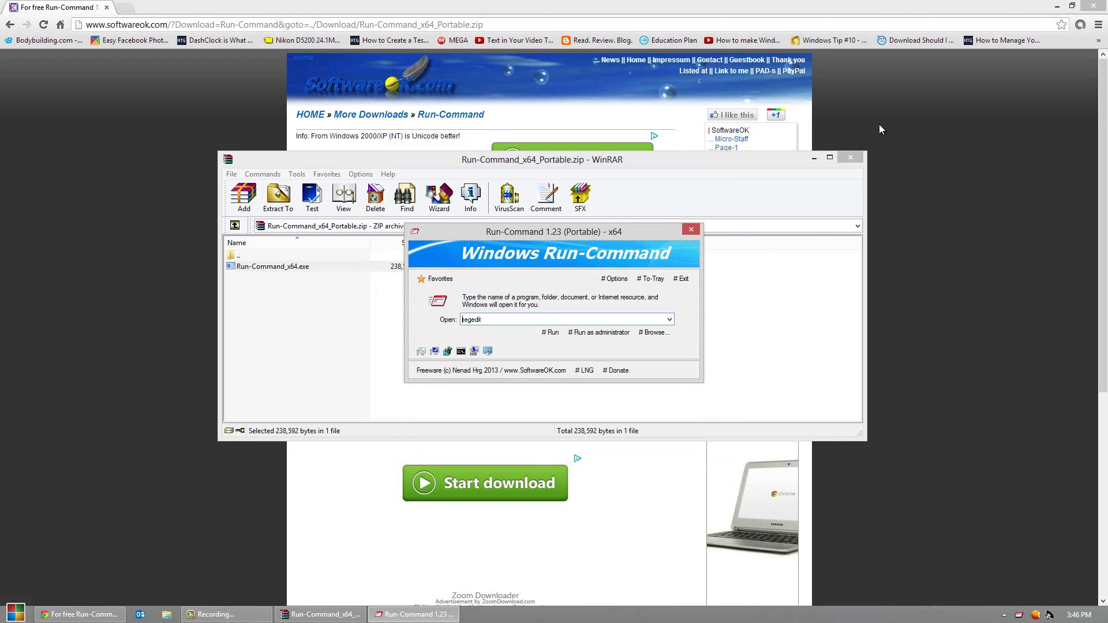
# Step: Close WinRAR, minimize Chrome and hide the desktop icons
pyautogui.click(858, 160)
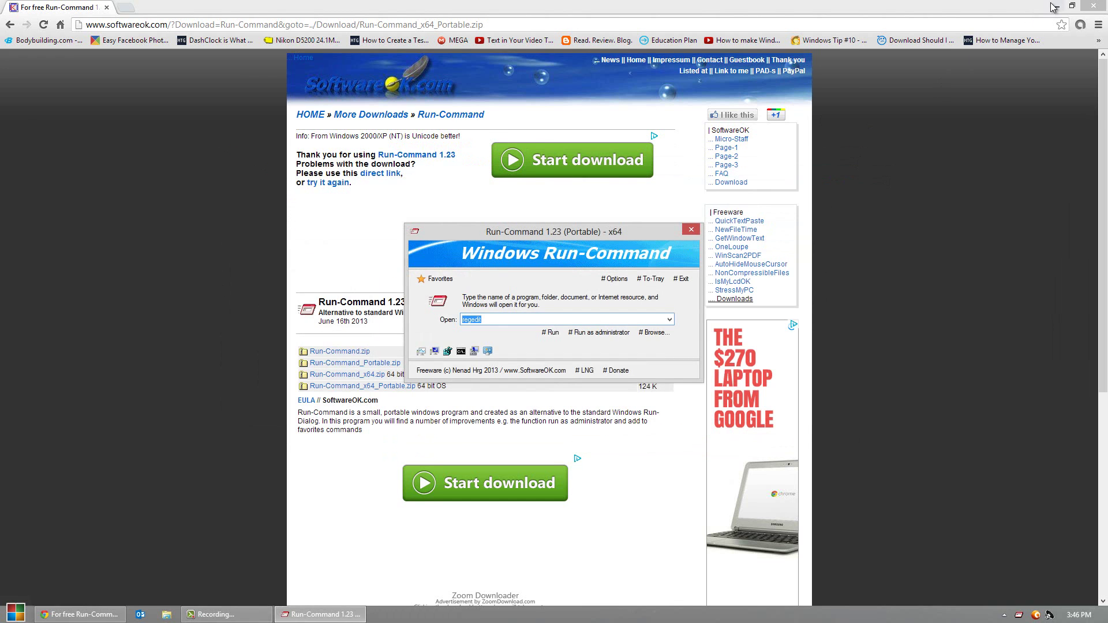
pyautogui.click(1052, 6)
pyautogui.rightClick(320, 398)
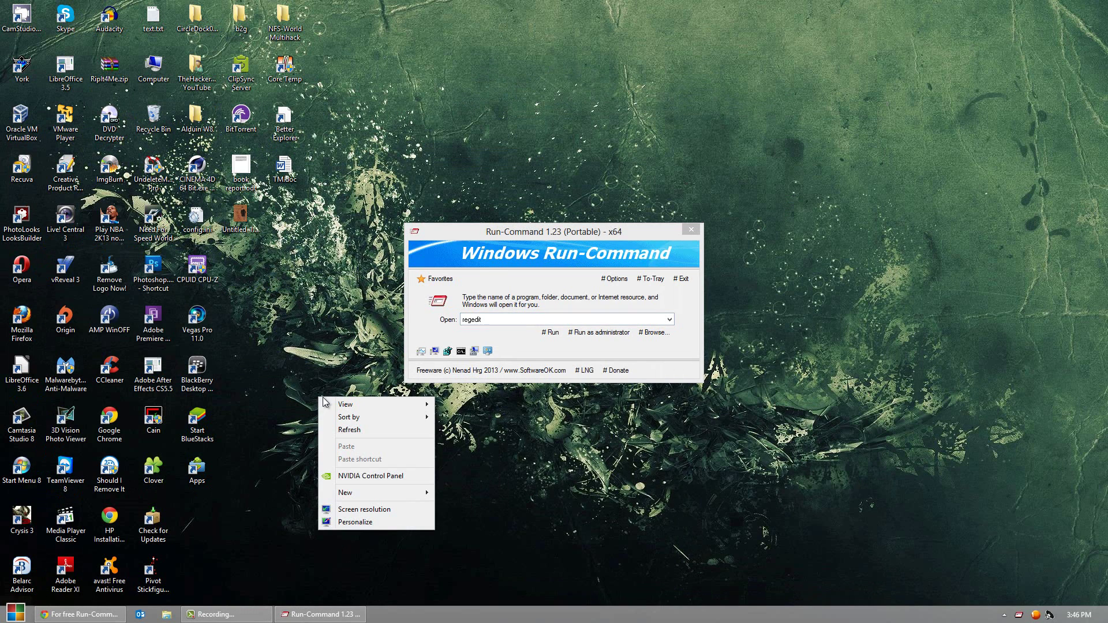
pyautogui.moveTo(346, 405)
pyautogui.click(490, 477)
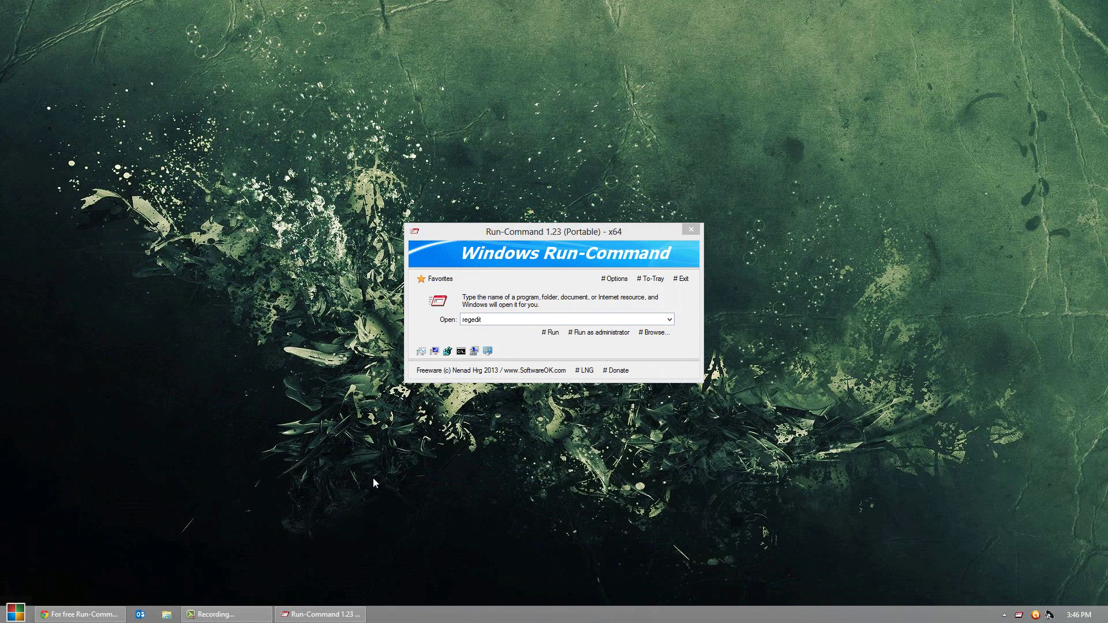
# Step: Open Windows Run via the Start search and drag it beside the Run-Command window
pyautogui.click(17, 614)
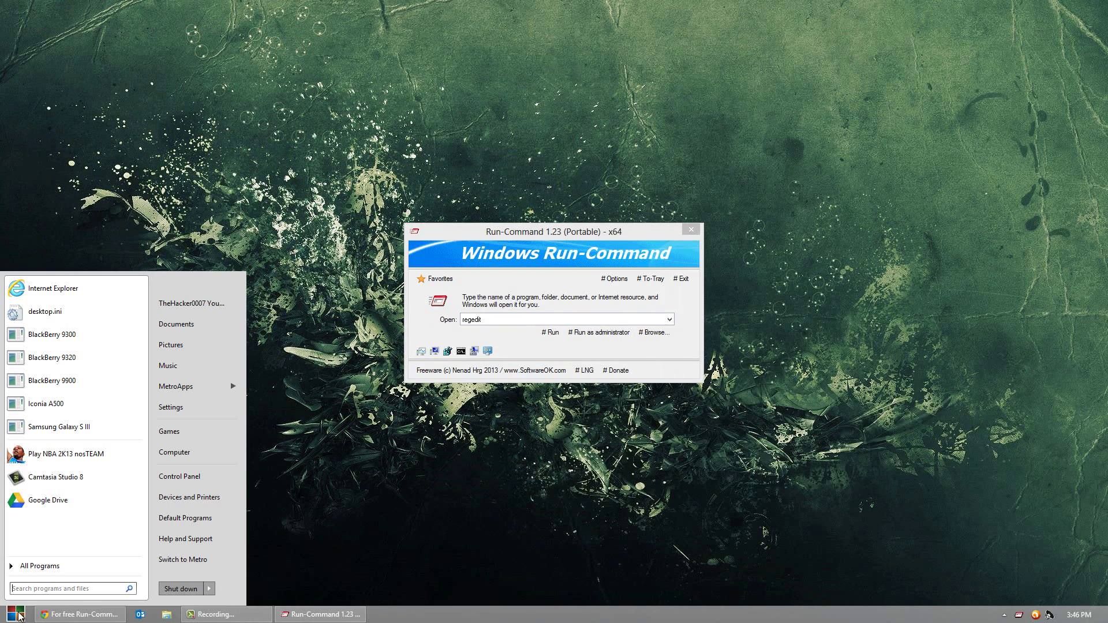
pyautogui.write('run')
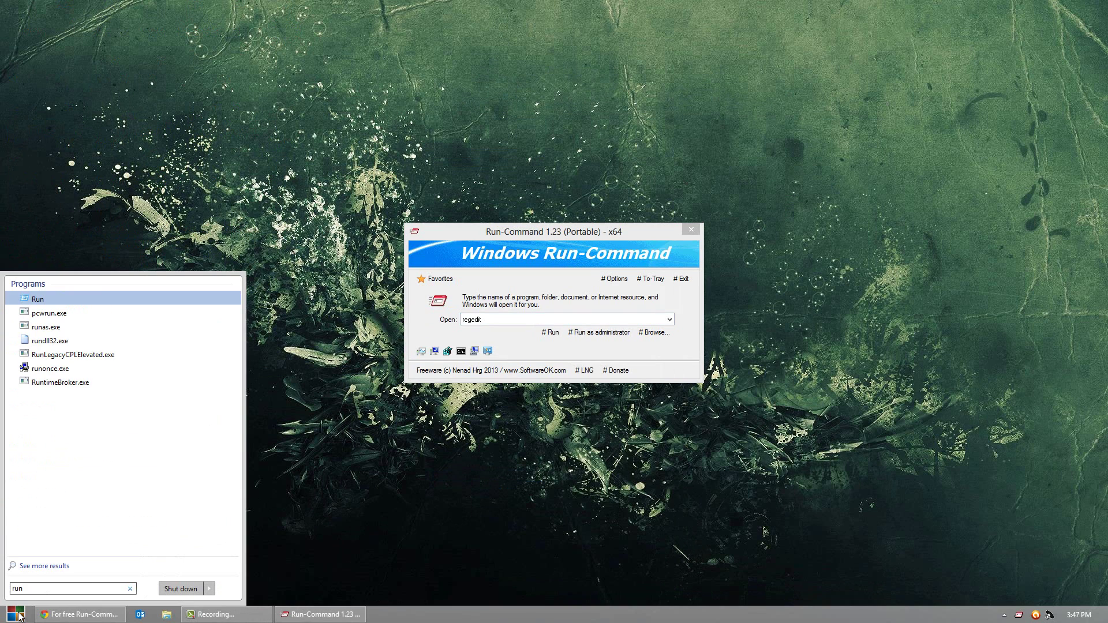
pyautogui.press('Return')
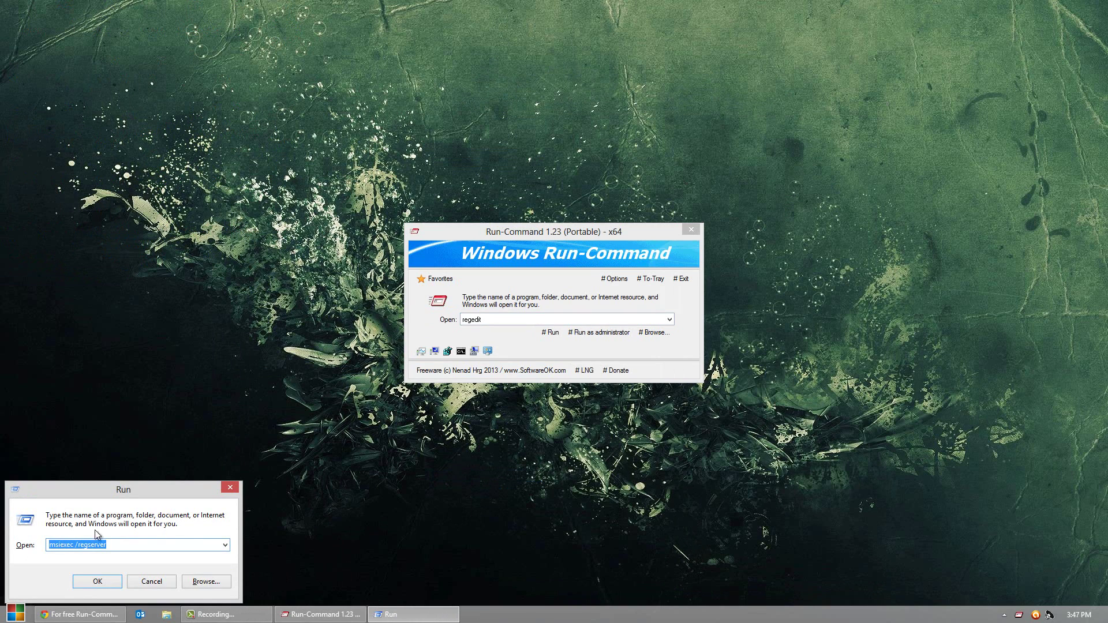
pyautogui.moveTo(172, 491); pyautogui.dragTo(316, 233)
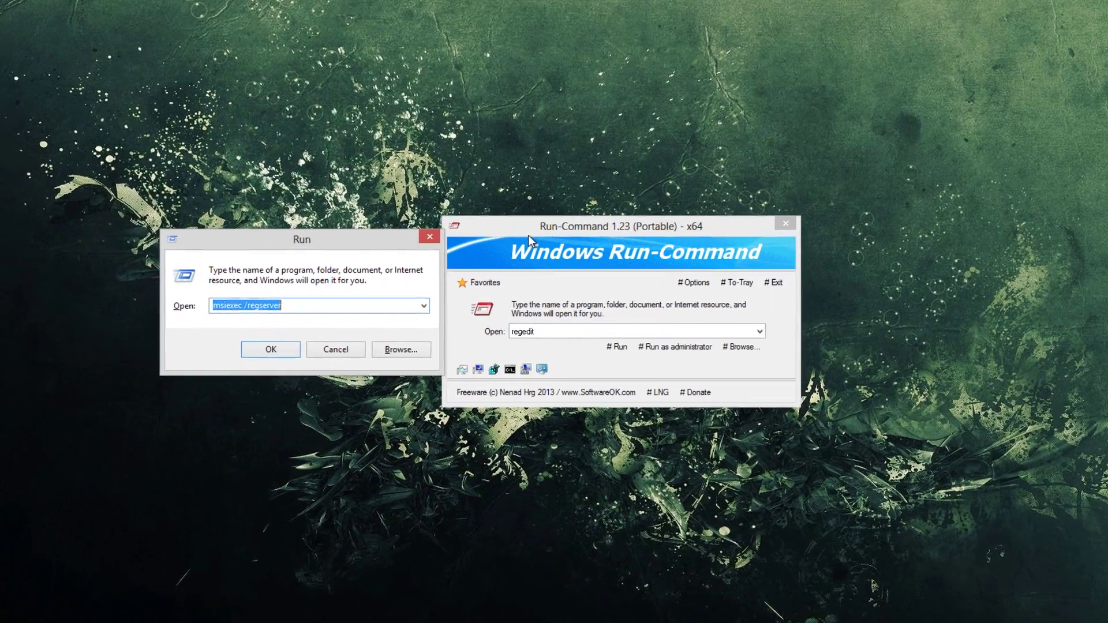
# Step: Bring Run-Command forward and inspect its Options list and command history, closing both
pyautogui.click(539, 239)
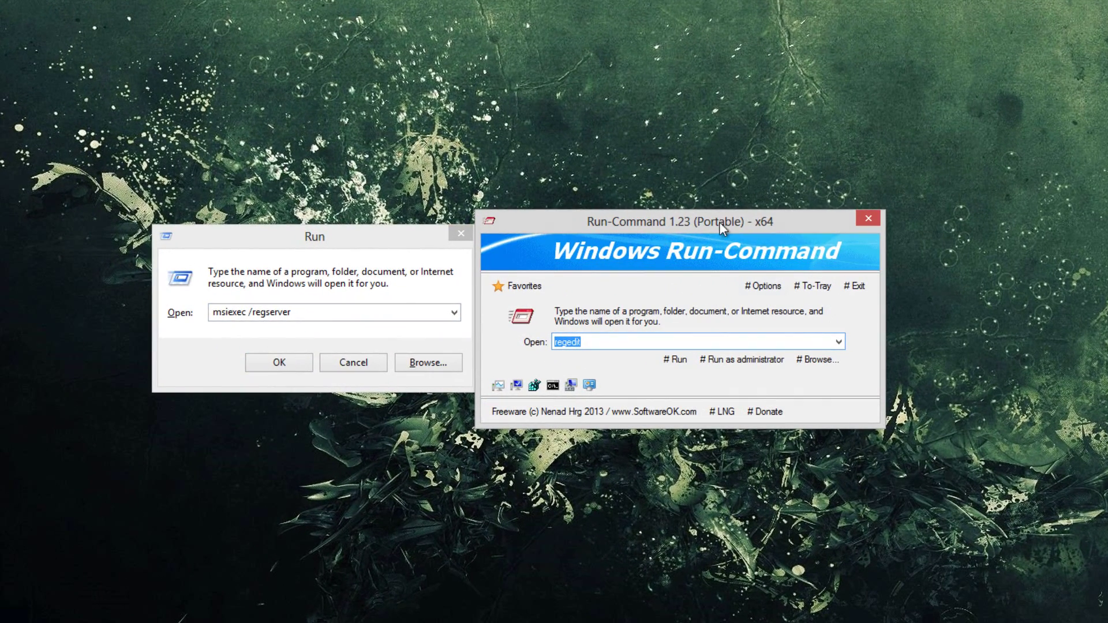
pyautogui.click(773, 286)
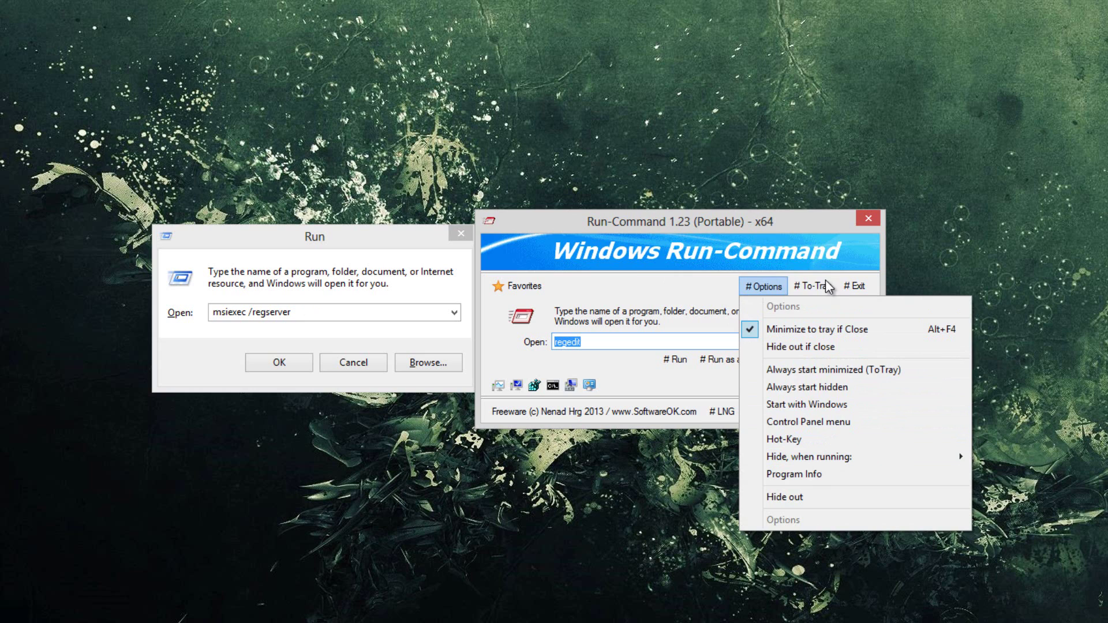
pyautogui.click(643, 293)
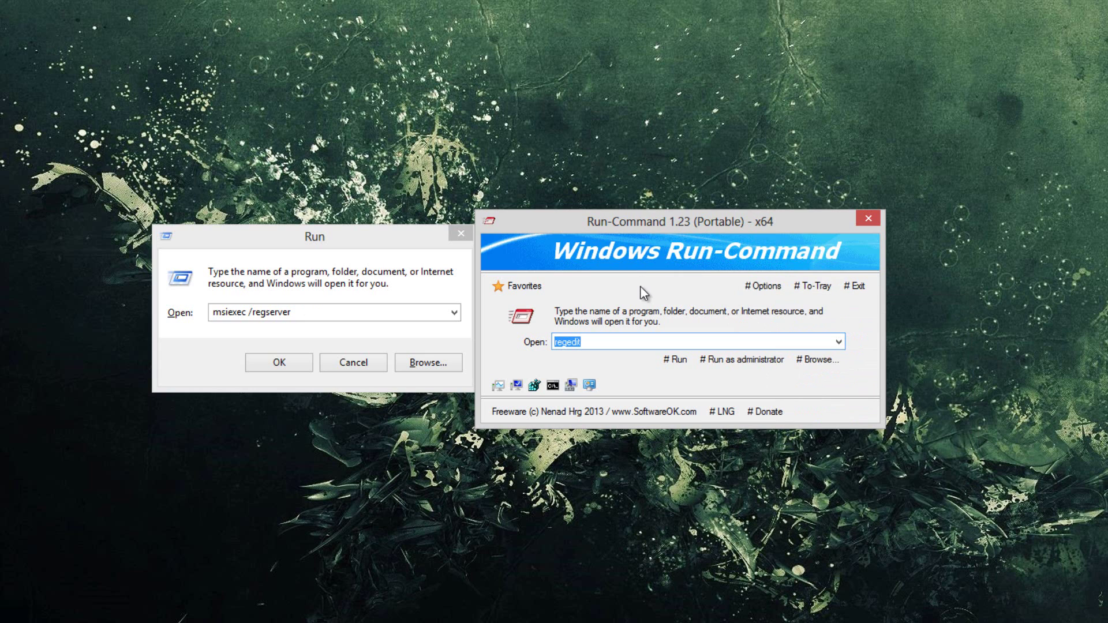
pyautogui.click(839, 341)
pyautogui.click(838, 341)
pyautogui.click(695, 341)
# Step: Run regedit from Run-Command, then close the Registry Editor window
pyautogui.click(676, 360)
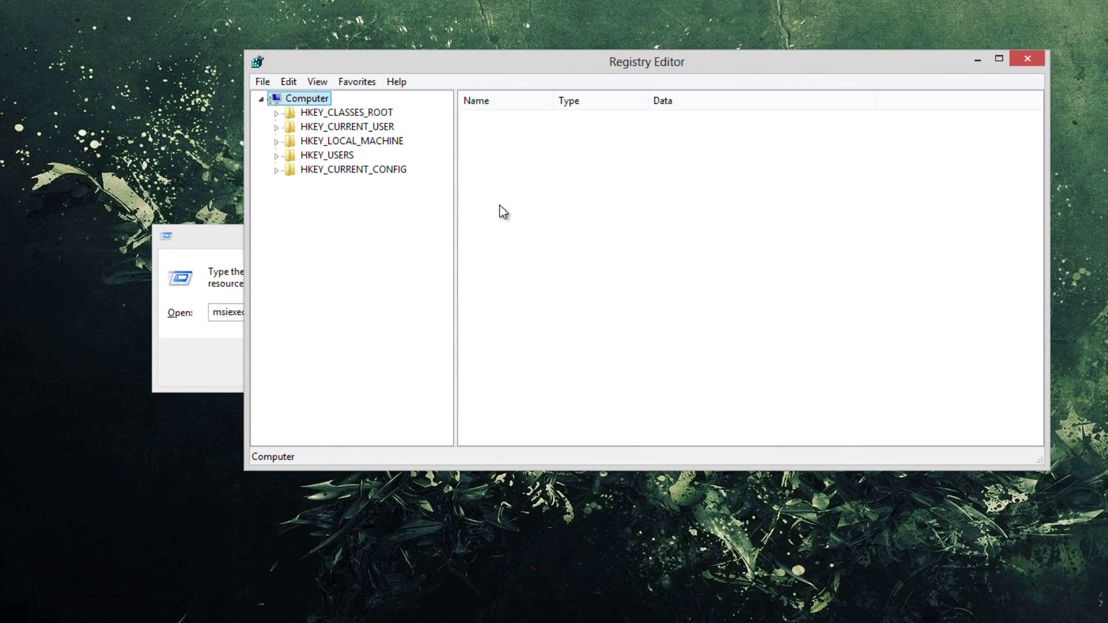
pyautogui.click(1028, 58)
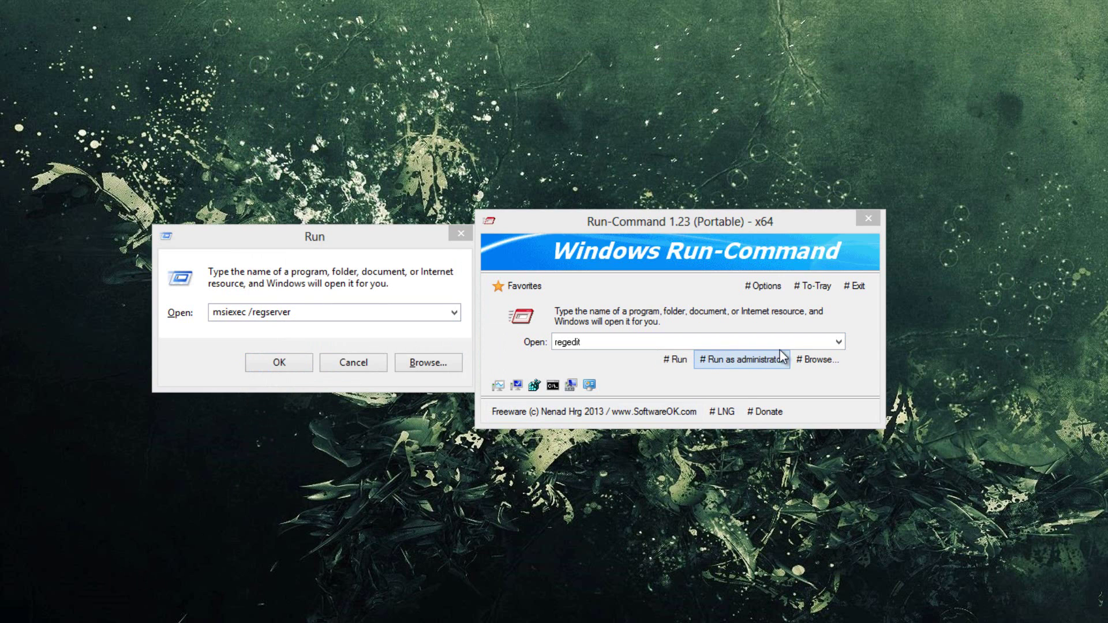
pyautogui.click(806, 358)
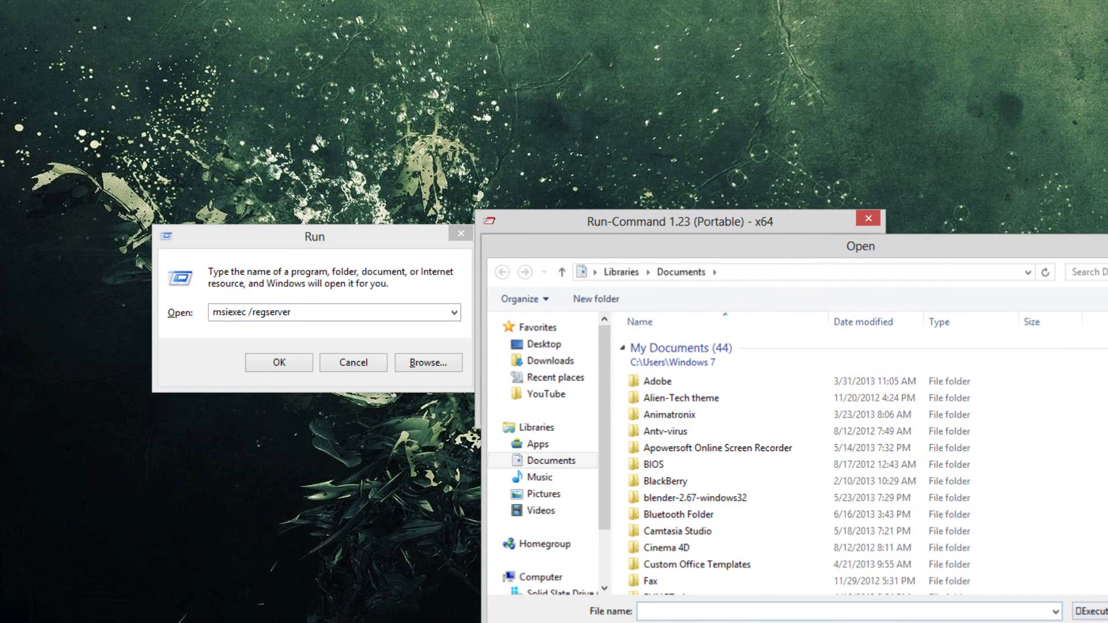
pyautogui.press('Escape')
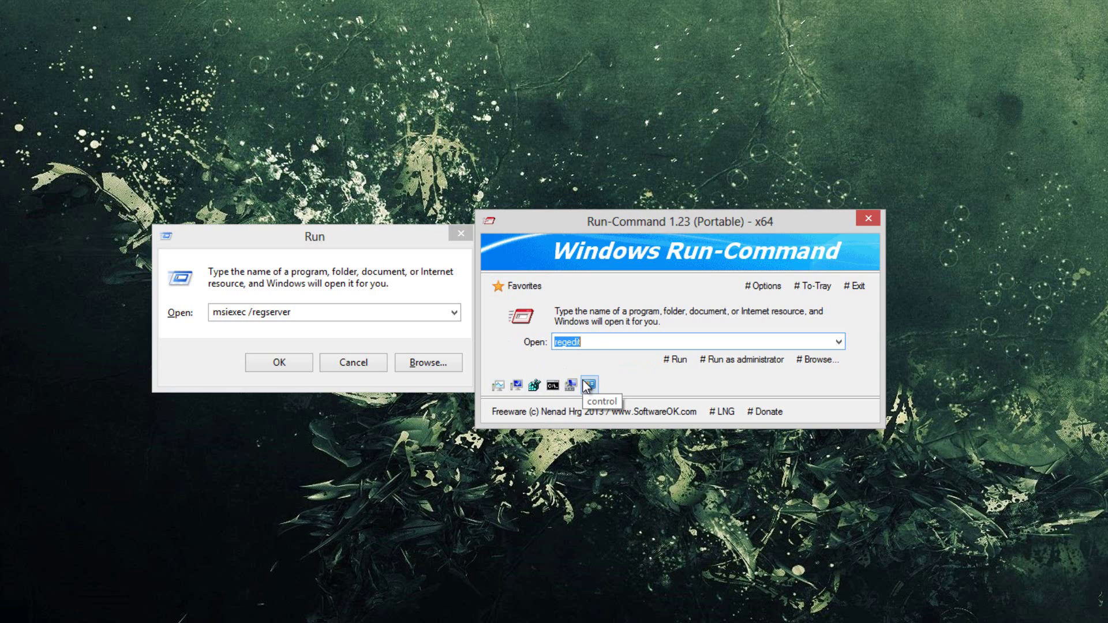
pyautogui.click(553, 388)
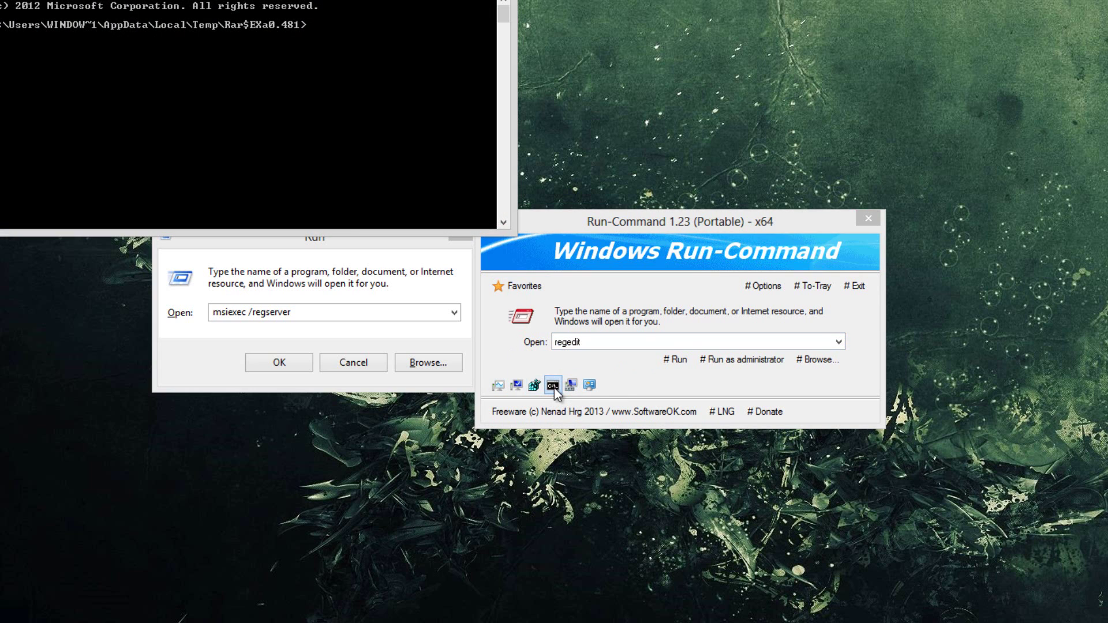
pyautogui.hotkey('alt', 'F4')
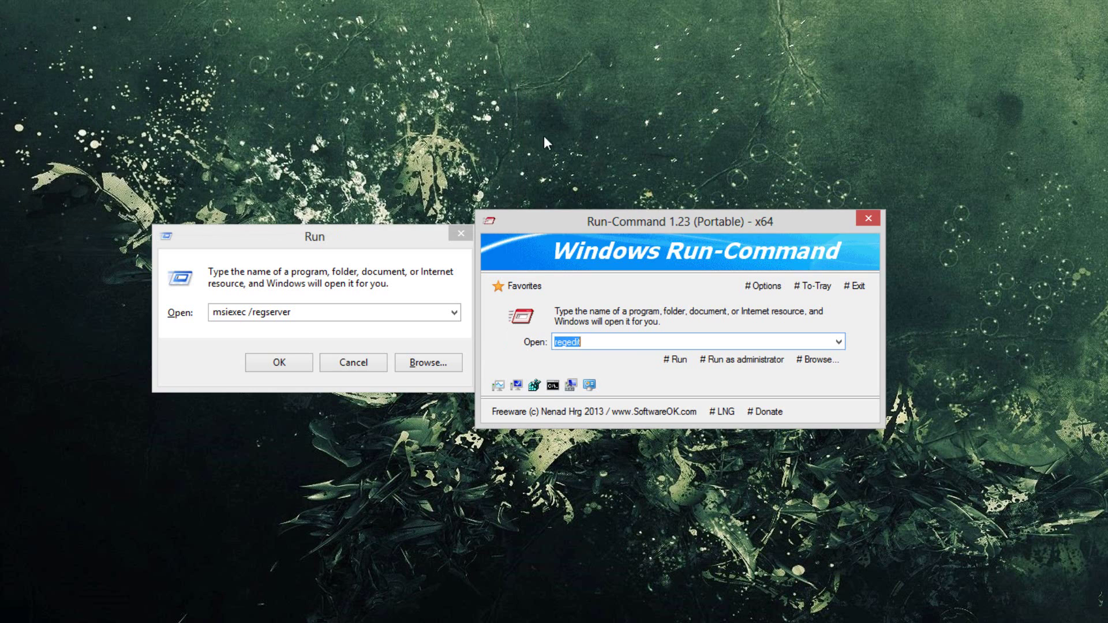
pyautogui.click(532, 387)
pyautogui.click(1025, 57)
pyautogui.click(519, 388)
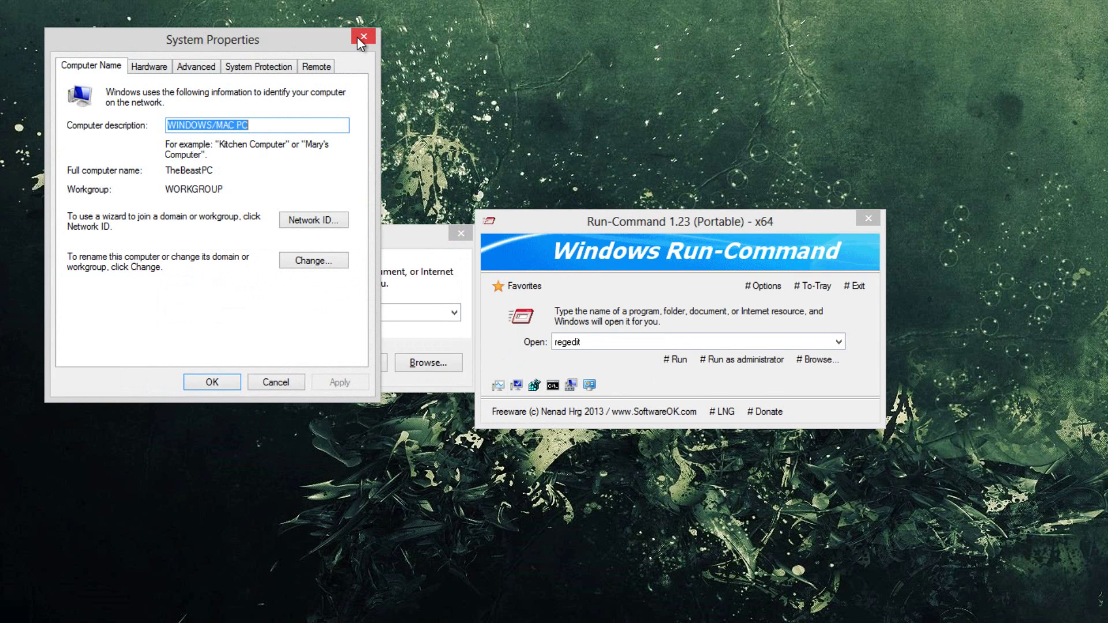
pyautogui.click(363, 37)
pyautogui.click(498, 385)
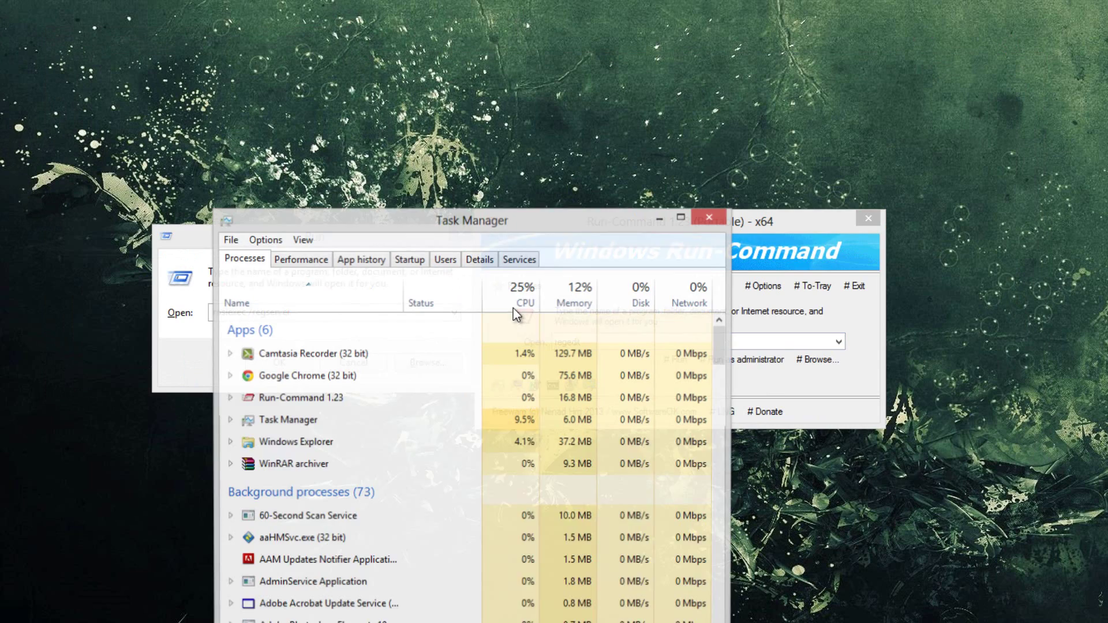
pyautogui.click(709, 217)
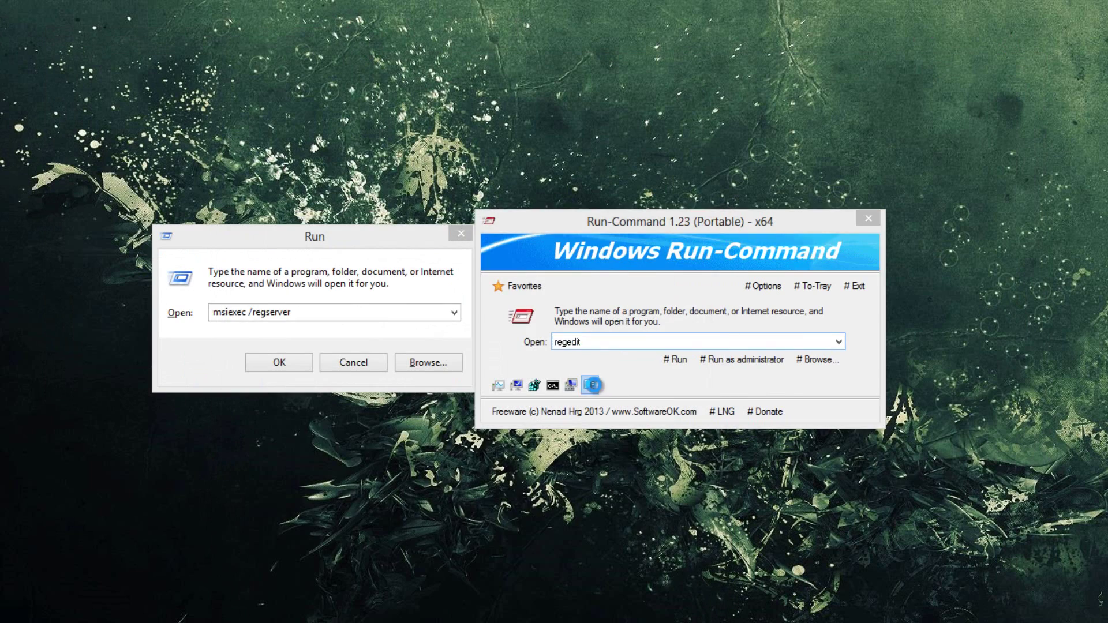
pyautogui.click(591, 385)
pyautogui.click(910, 50)
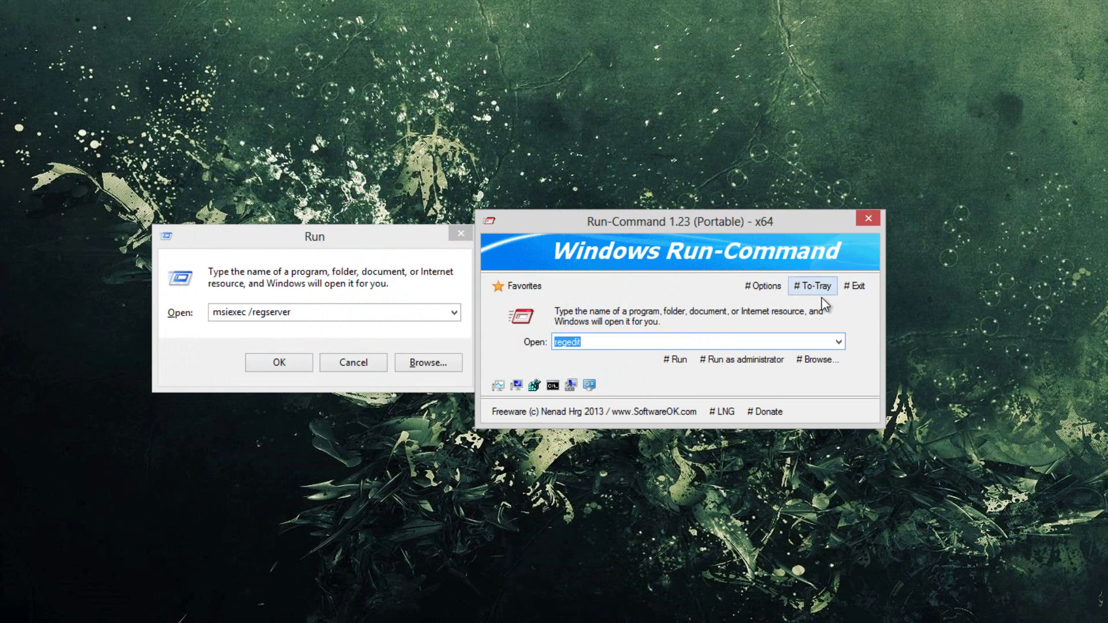
# Step: Enable the Control Panel menu option in Options and preview its applet list
pyautogui.click(767, 287)
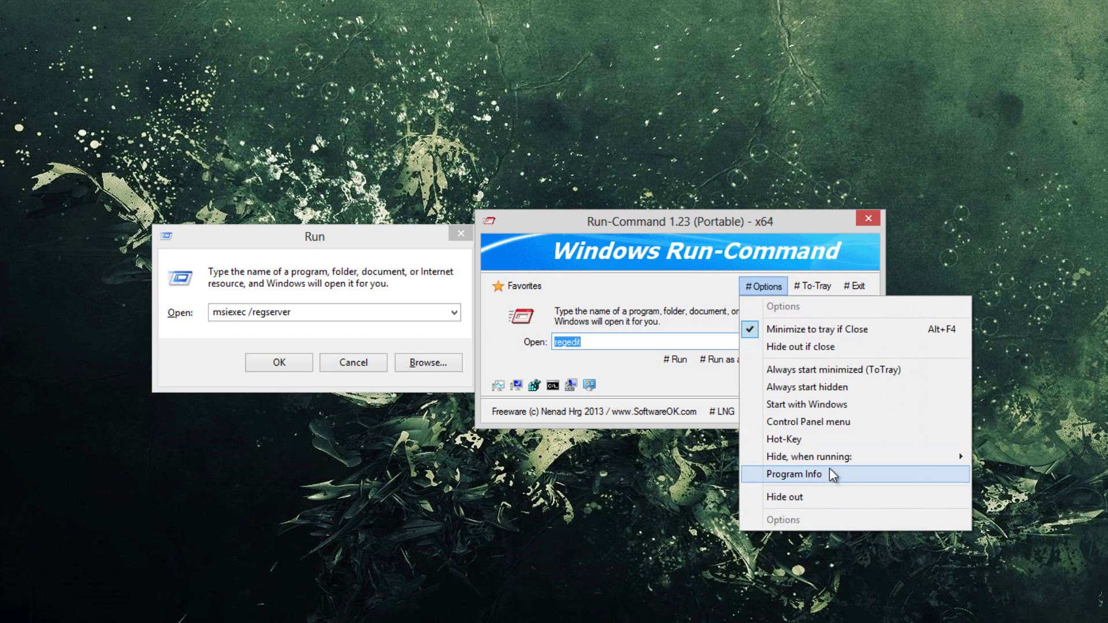
pyautogui.moveTo(829, 462)
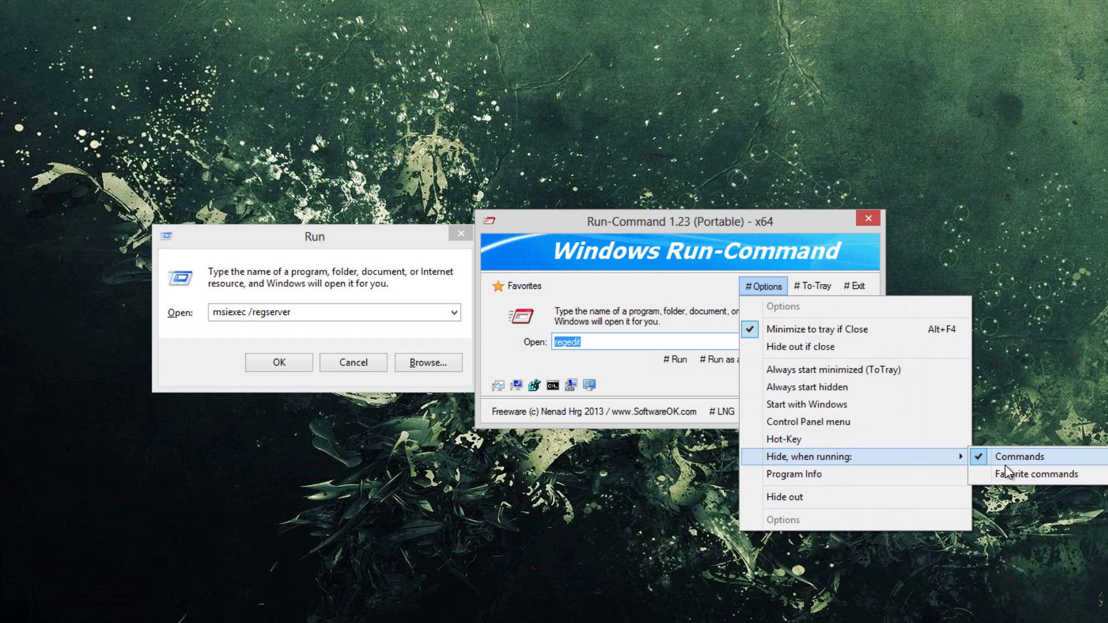
pyautogui.click(870, 425)
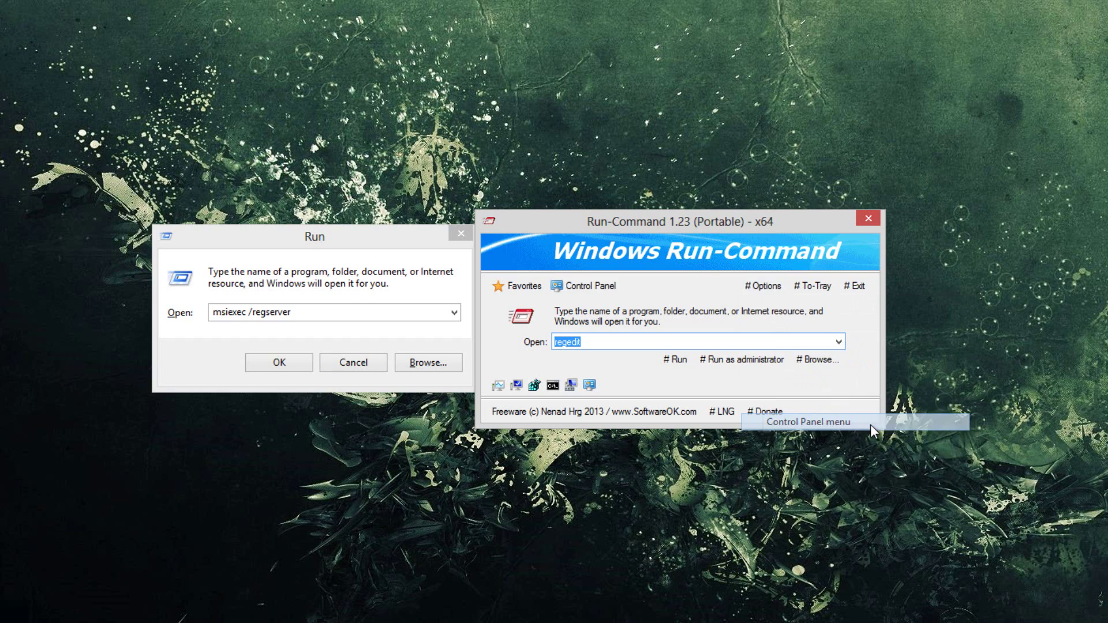
pyautogui.click(601, 293)
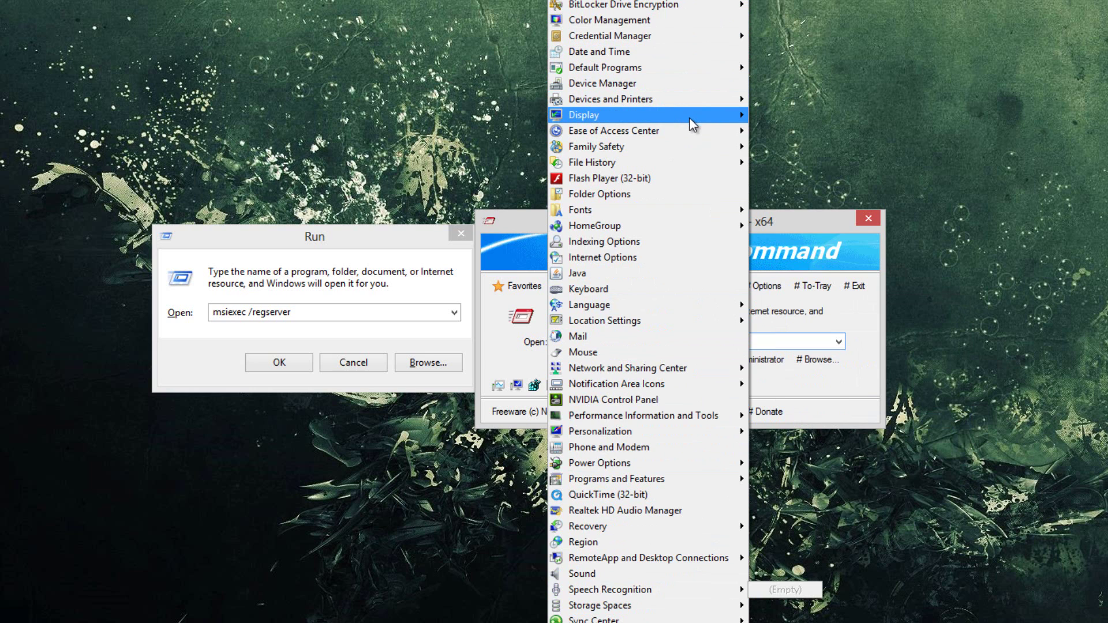
pyautogui.moveTo(689, 117)
pyautogui.click(811, 226)
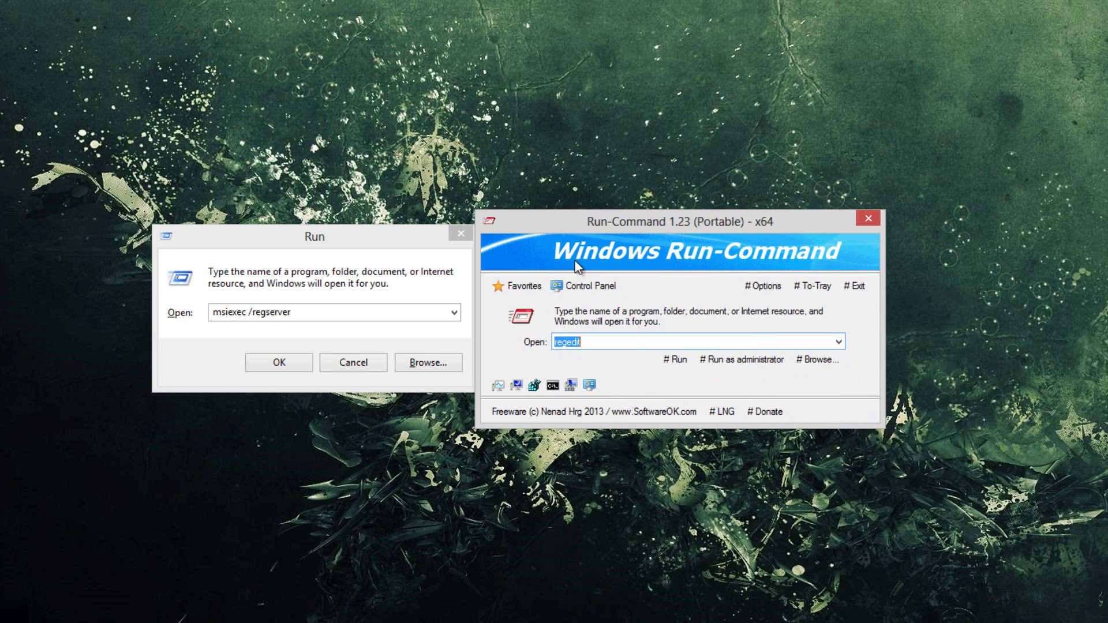
# Step: Choose Hide out from Run-Command's Options list
pyautogui.click(770, 291)
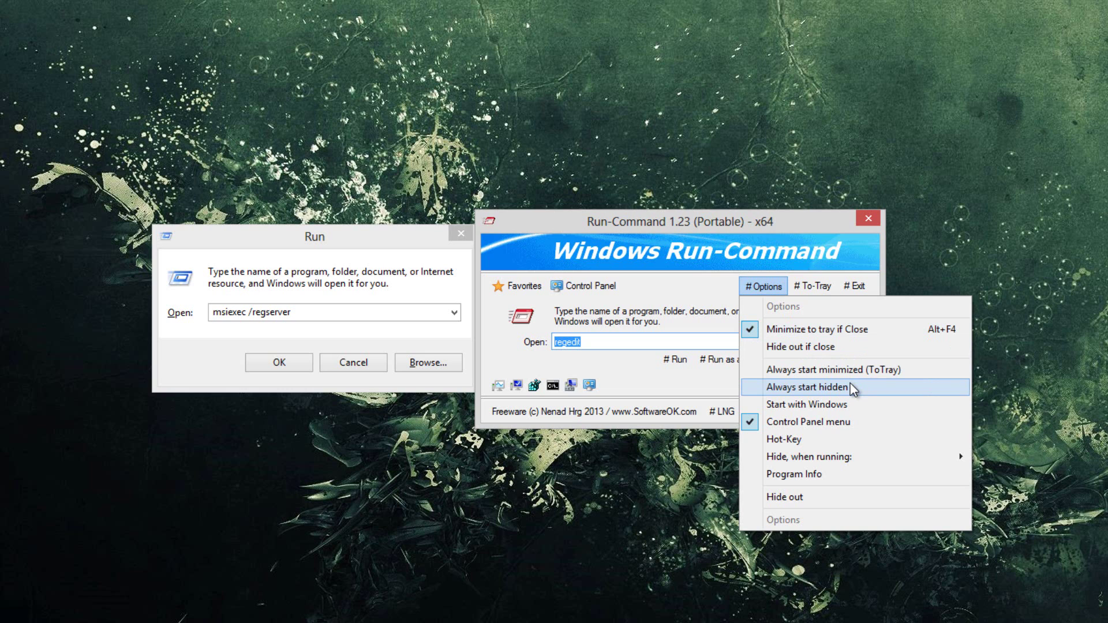
pyautogui.click(840, 497)
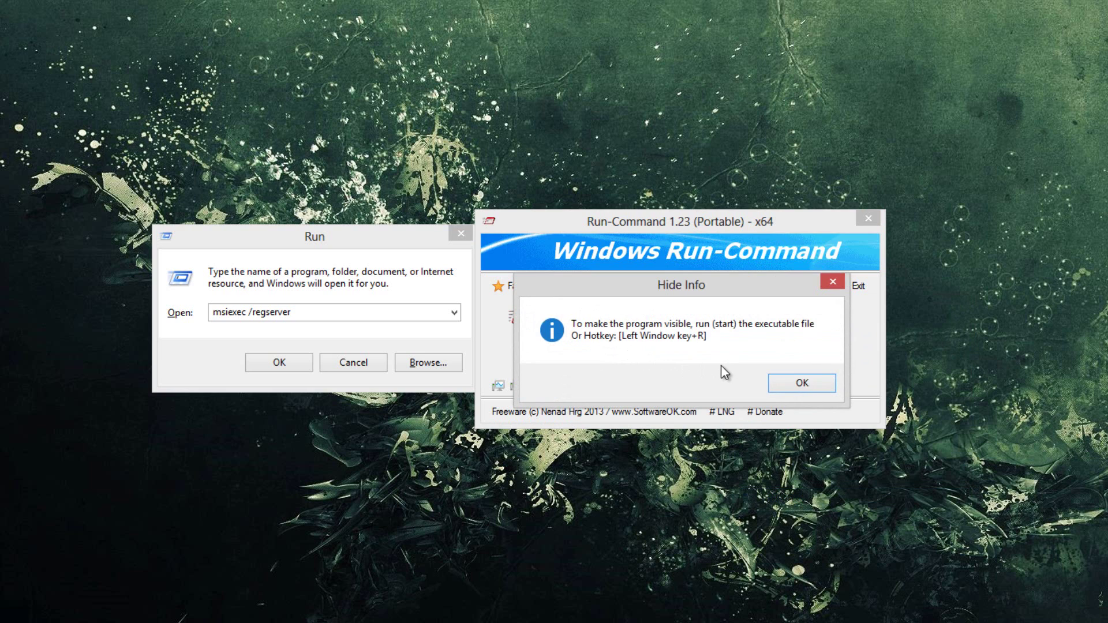
# Step: Dismiss the Hide Info notice with OK, leaving only the Windows Run box visible
pyautogui.click(788, 382)
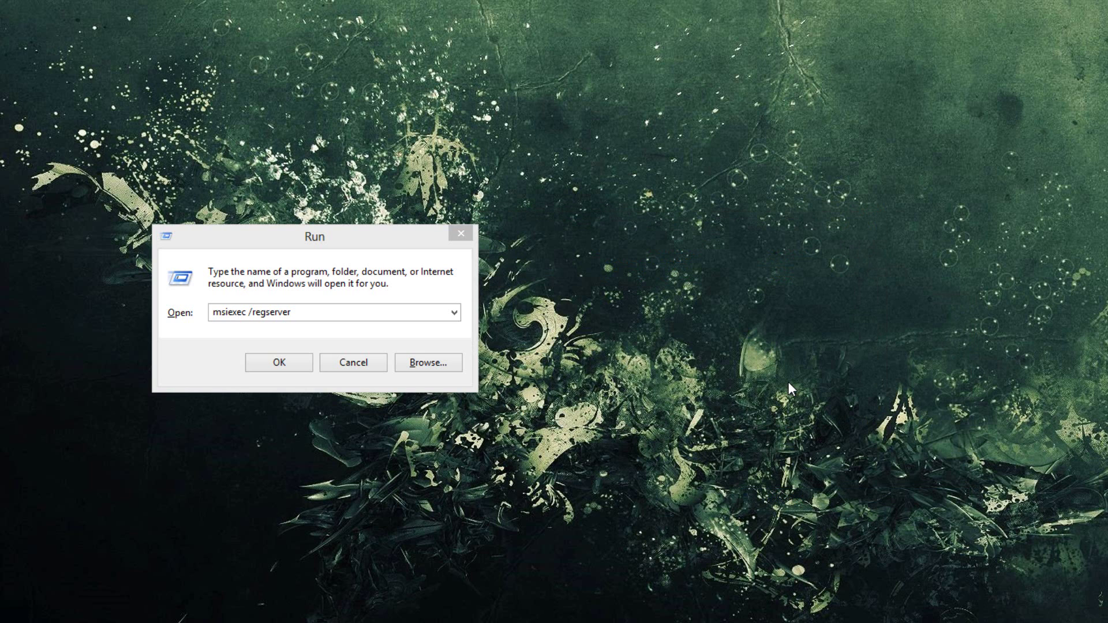